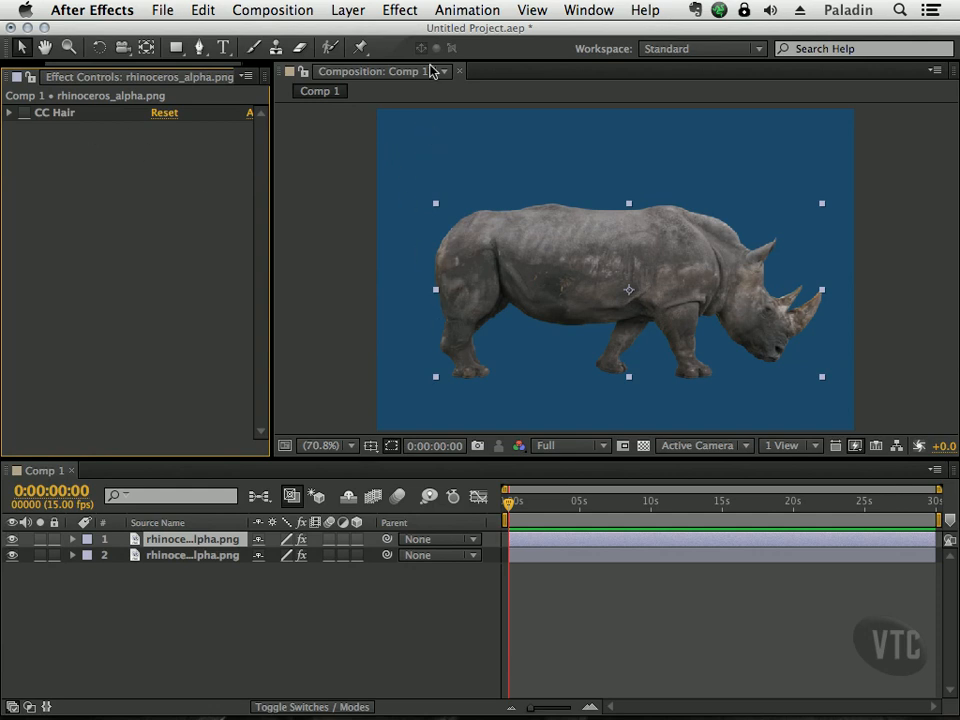
# - Apply the Magnify distortion effect to the top rhinoceros layer and enlarge the composition viewing area
pyautogui.click(412, 11)
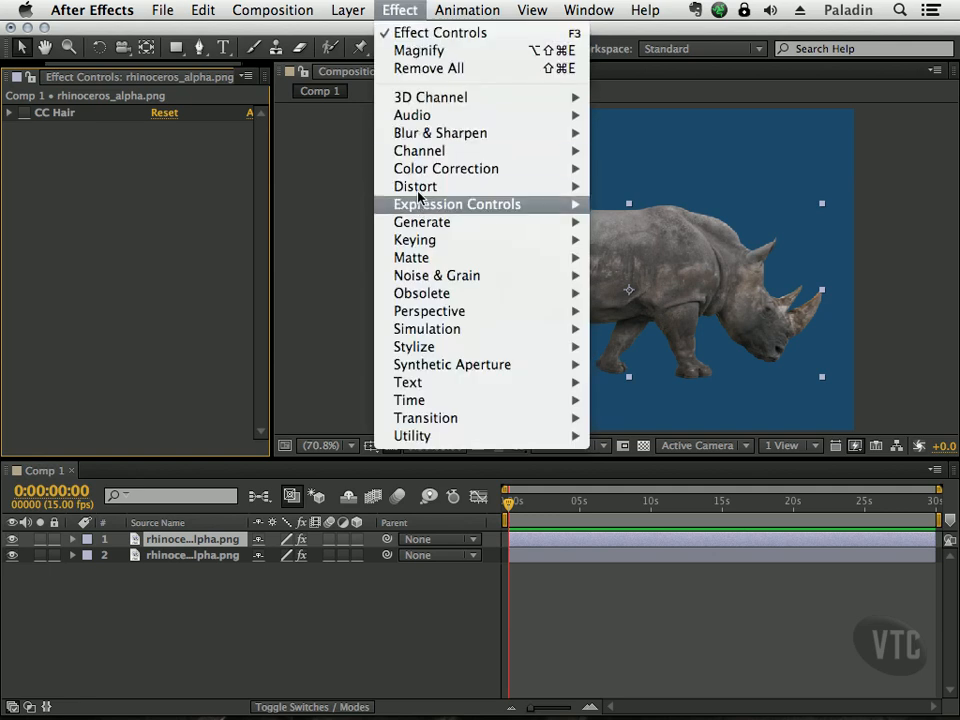
pyautogui.moveTo(432, 190)
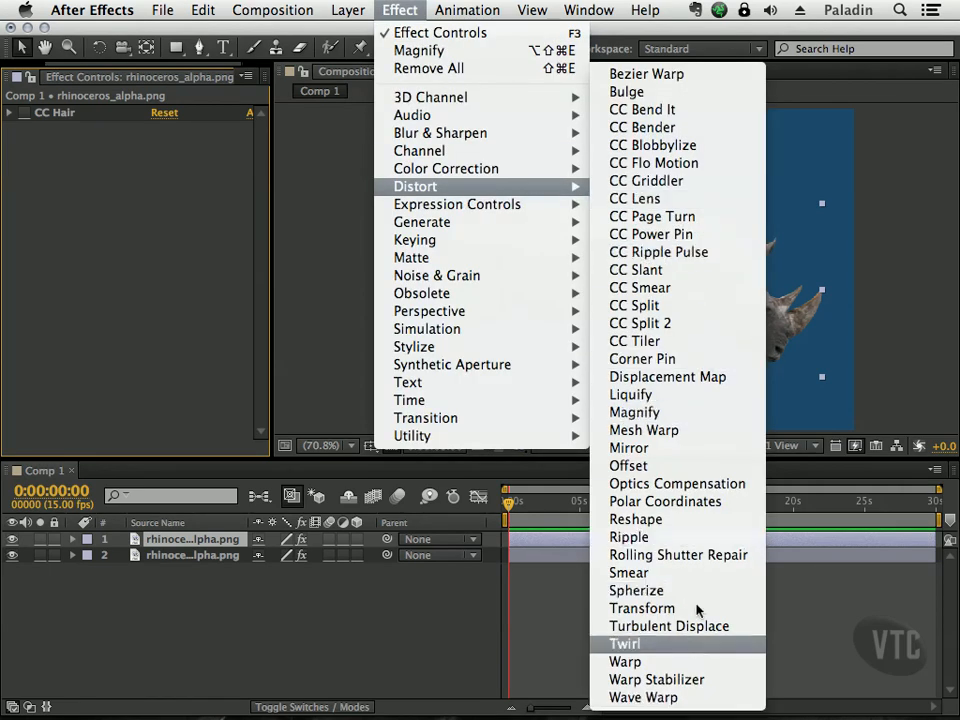
pyautogui.click(681, 412)
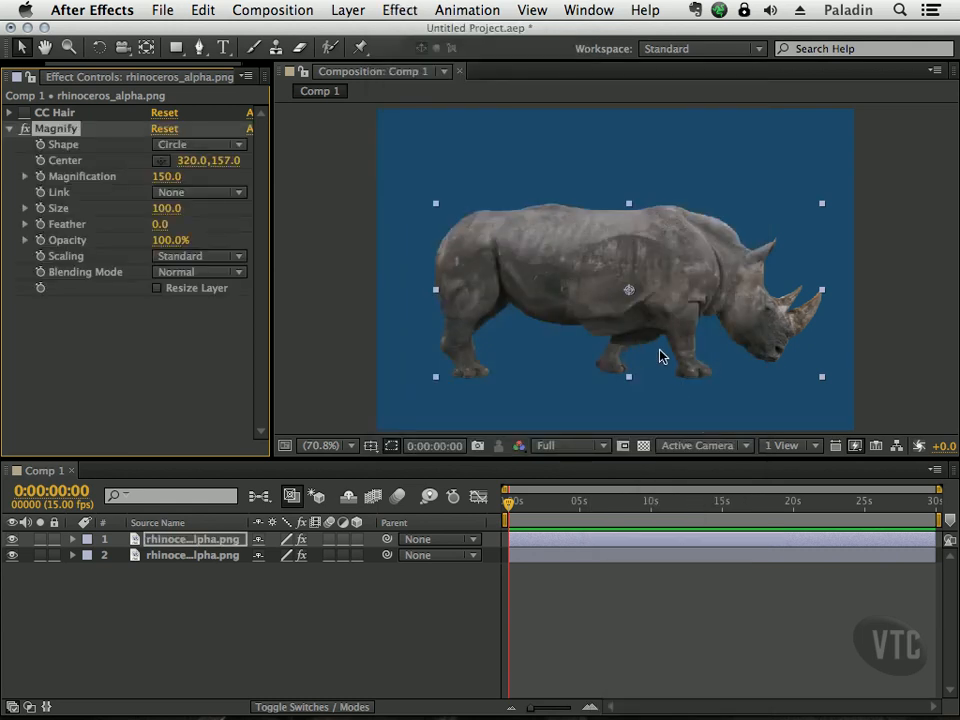
pyautogui.moveTo(560, 459); pyautogui.dragTo(540, 615)
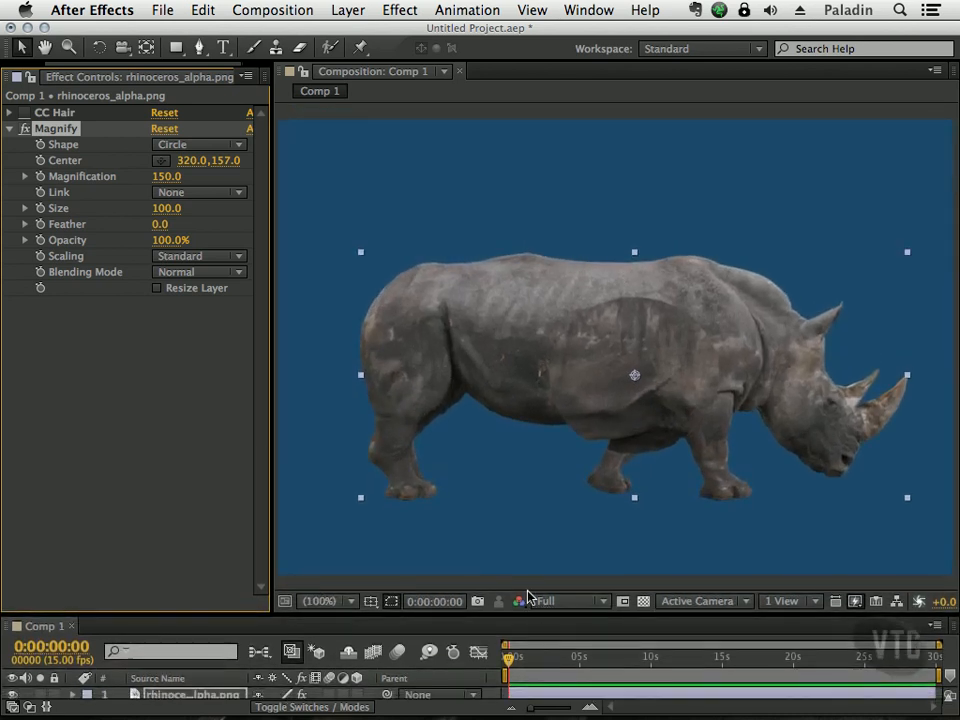
pyautogui.moveTo(270, 489); pyautogui.dragTo(238, 484)
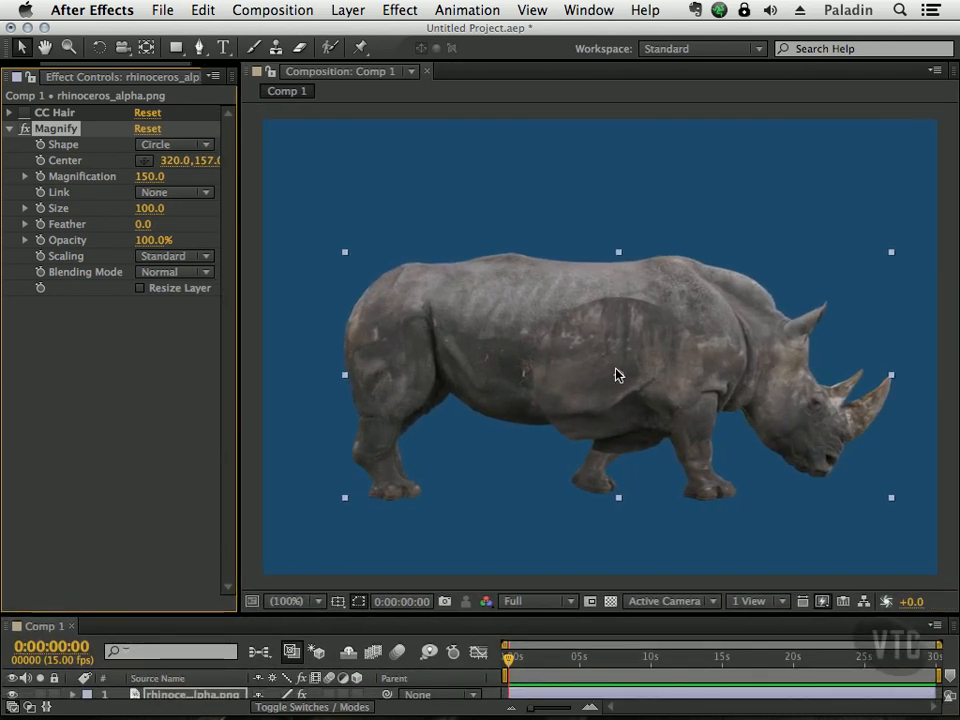
# - Try a Square magnifier shape on the rhino's body, centered at about 345.3, 110.2, and return the shape to Circle
pyautogui.moveTo(619, 381); pyautogui.dragTo(609, 321)
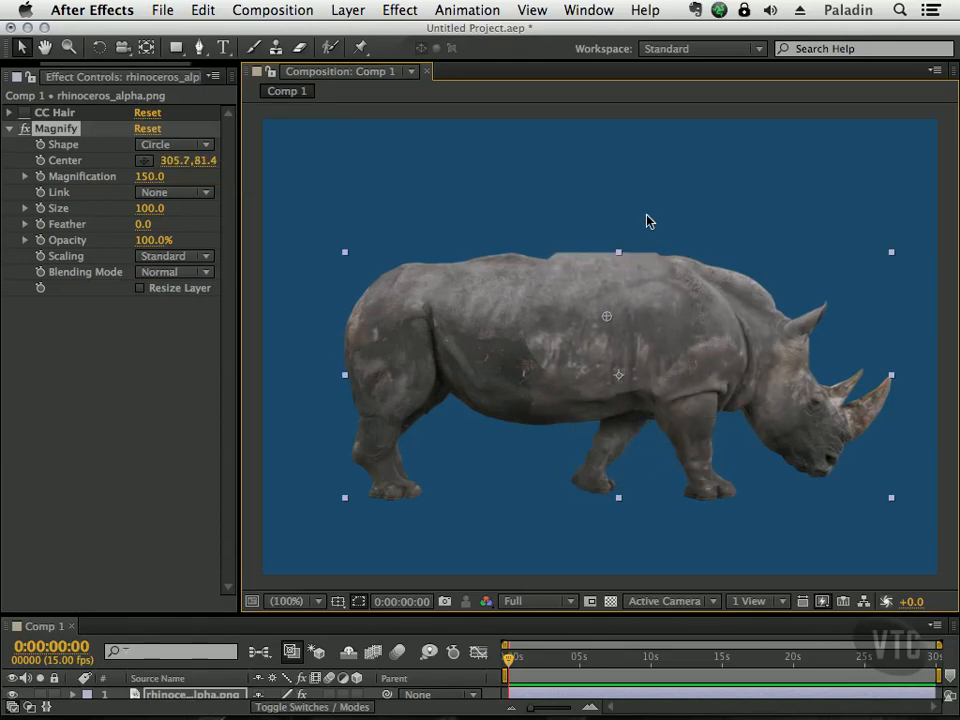
pyautogui.click(206, 146)
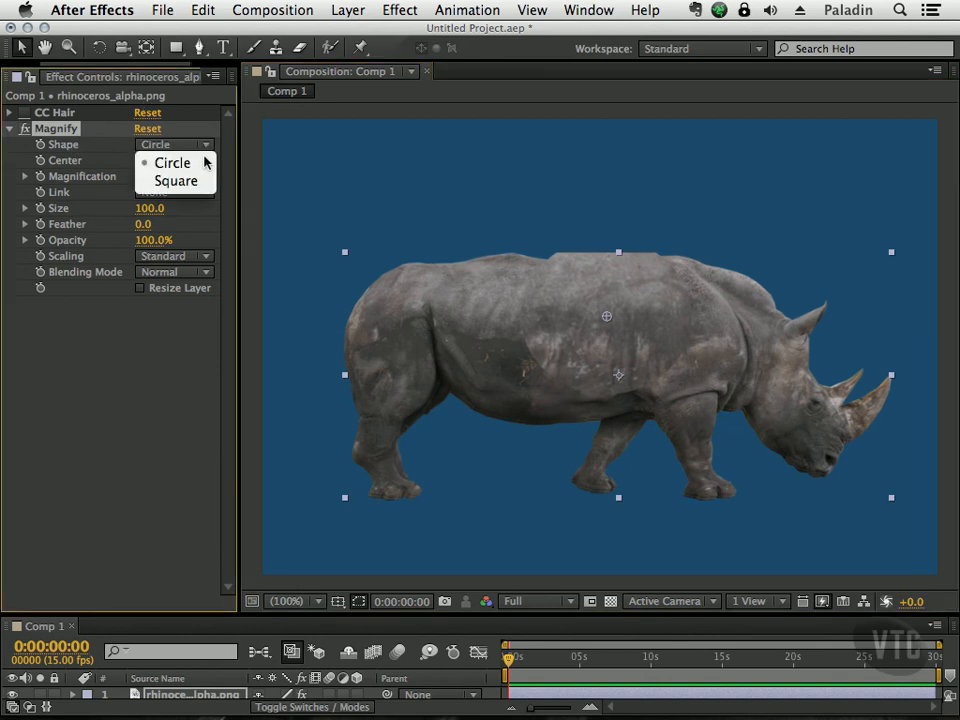
pyautogui.click(178, 181)
pyautogui.moveTo(562, 331); pyautogui.dragTo(624, 336)
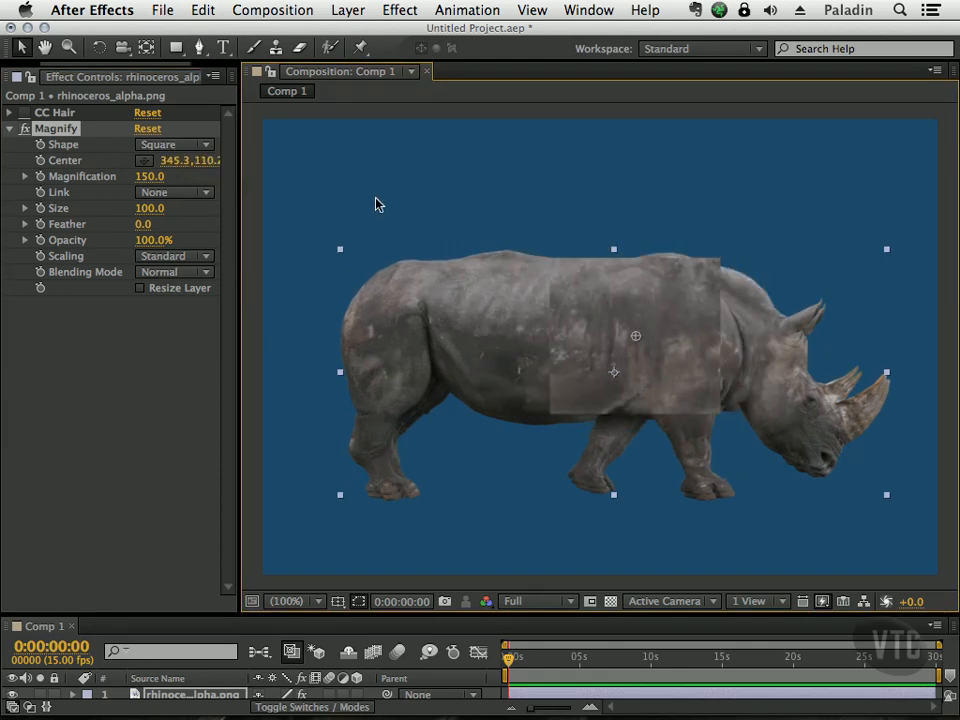
pyautogui.click(207, 148)
pyautogui.click(190, 161)
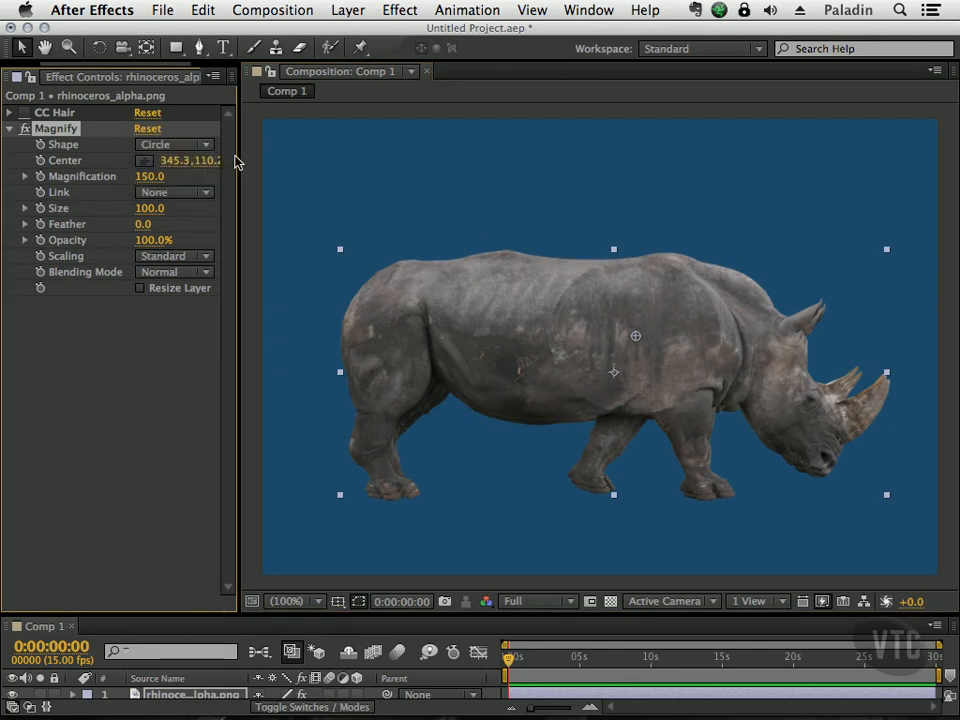
# - Feather the circular magnifier by 14.8 and reposition its center on the rhino's body at about 254.3, 111.6
pyautogui.moveTo(183, 166); pyautogui.dragTo(151, 158)
pyautogui.moveTo(606, 349); pyautogui.dragTo(576, 347)
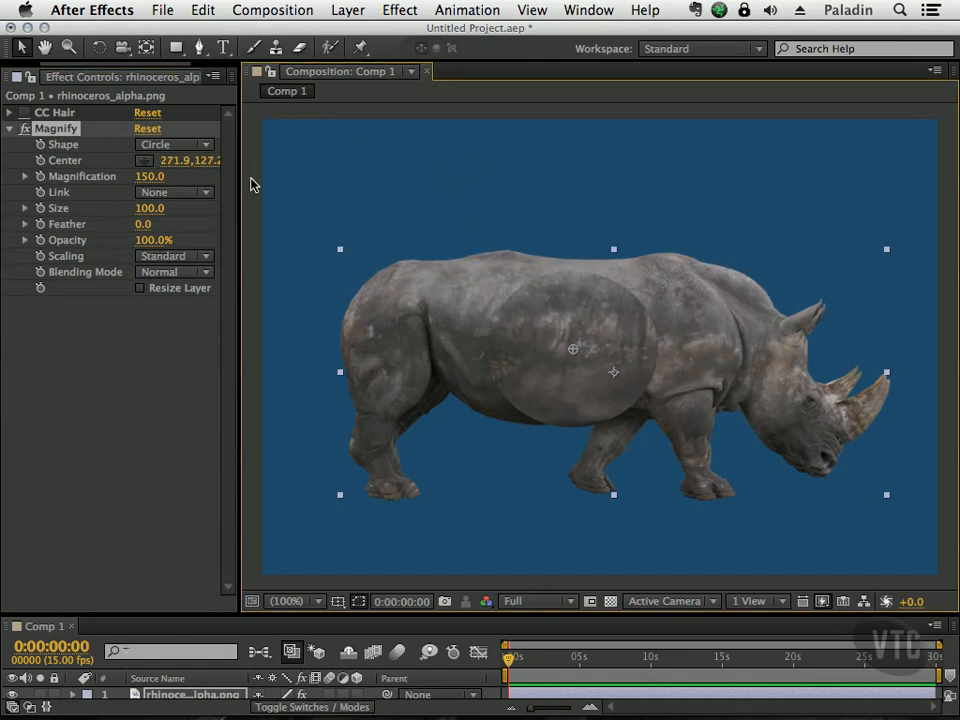
pyautogui.moveTo(147, 224); pyautogui.dragTo(272, 214)
pyautogui.moveTo(574, 350)
pyautogui.mouseDown()
pyautogui.moveTo(579, 337)
pyautogui.moveTo(551, 340)
pyautogui.moveTo(559, 350)
pyautogui.moveTo(654, 339)
pyautogui.moveTo(748, 356)
pyautogui.moveTo(808, 402)
pyautogui.moveTo(821, 371)
pyautogui.moveTo(784, 375)
pyautogui.moveTo(791, 437)
pyautogui.moveTo(821, 437)
pyautogui.moveTo(812, 401)
pyautogui.moveTo(686, 343)
pyautogui.moveTo(654, 315)
pyautogui.moveTo(590, 287)
pyautogui.moveTo(572, 325)
pyautogui.mouseUp()
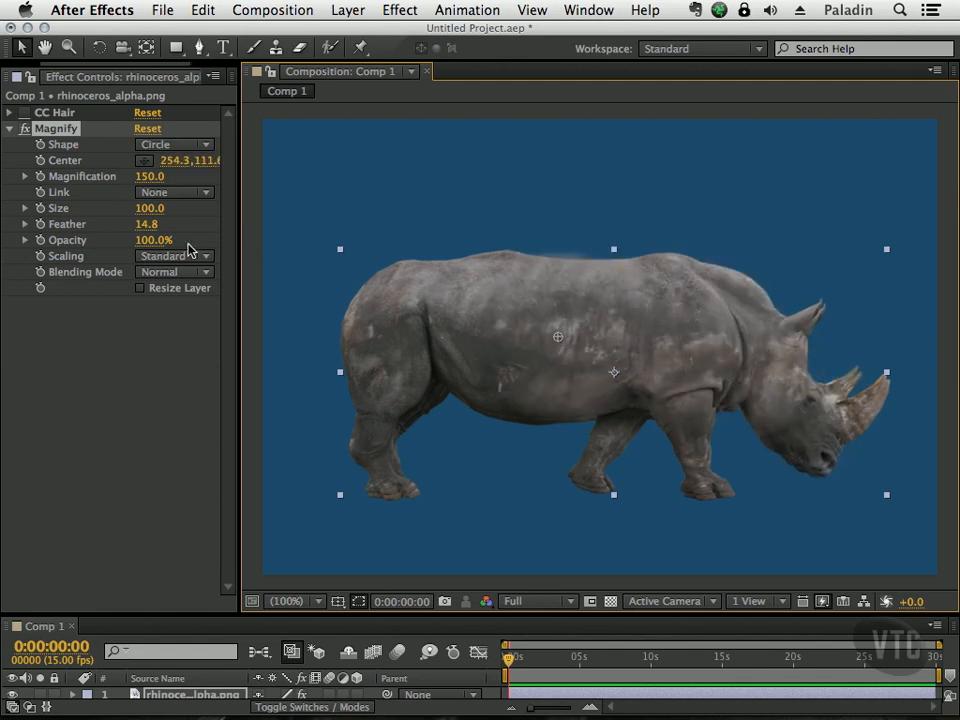
# - Lower the Magnify opacity to 0%, shift its center to about 280.7, 111.6, and disable the effect
pyautogui.moveTo(152, 241); pyautogui.dragTo(79, 236)
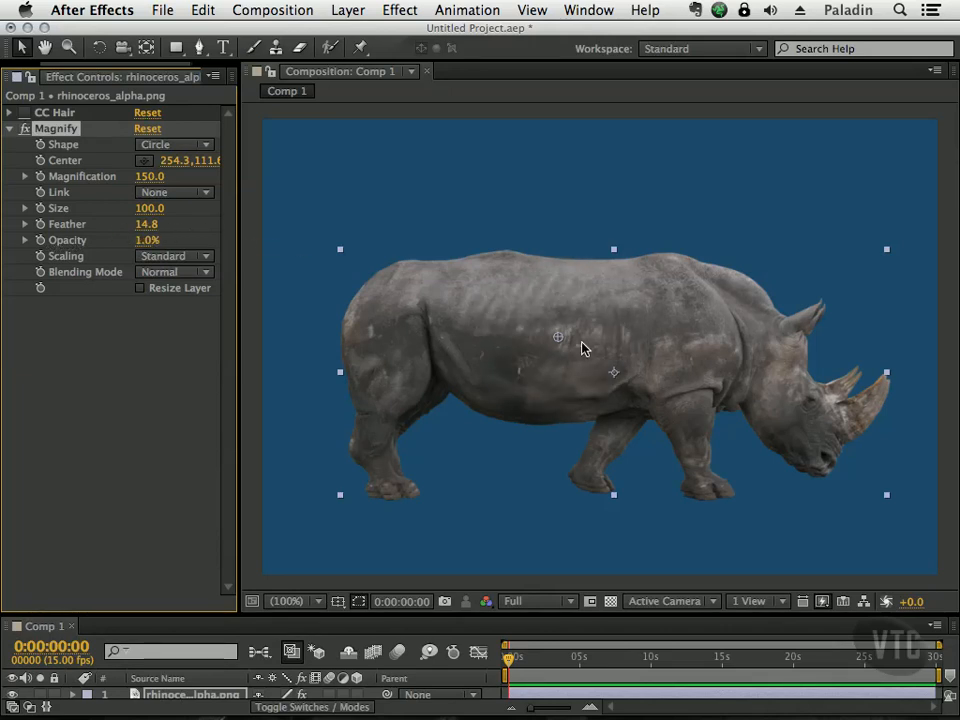
pyautogui.moveTo(566, 339)
pyautogui.mouseDown()
pyautogui.moveTo(611, 330)
pyautogui.moveTo(584, 344)
pyautogui.mouseUp()
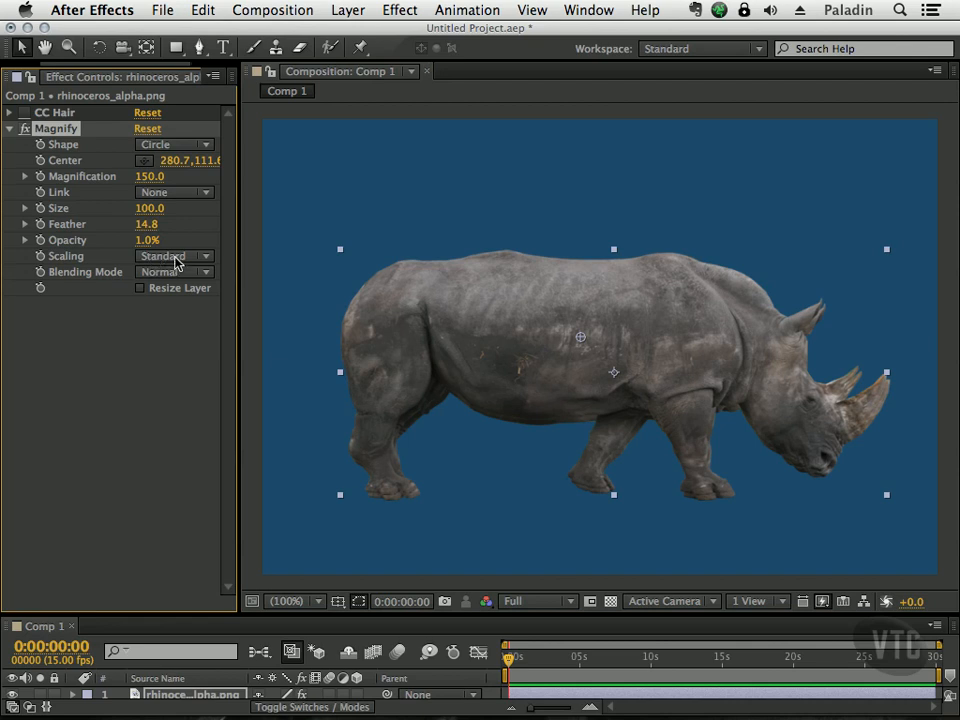
pyautogui.moveTo(147, 240); pyautogui.dragTo(128, 230)
# - Apply the Ripple distortion effect and place its center on the rhino's body at about 303.5, 134.2
pyautogui.click(400, 9)
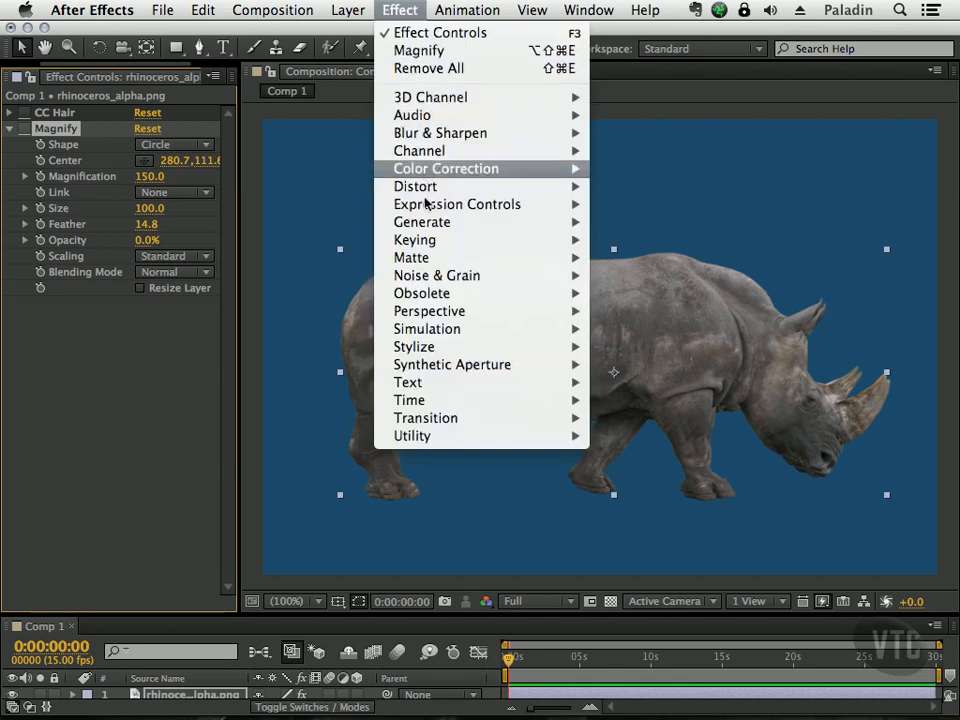
pyautogui.moveTo(500, 186)
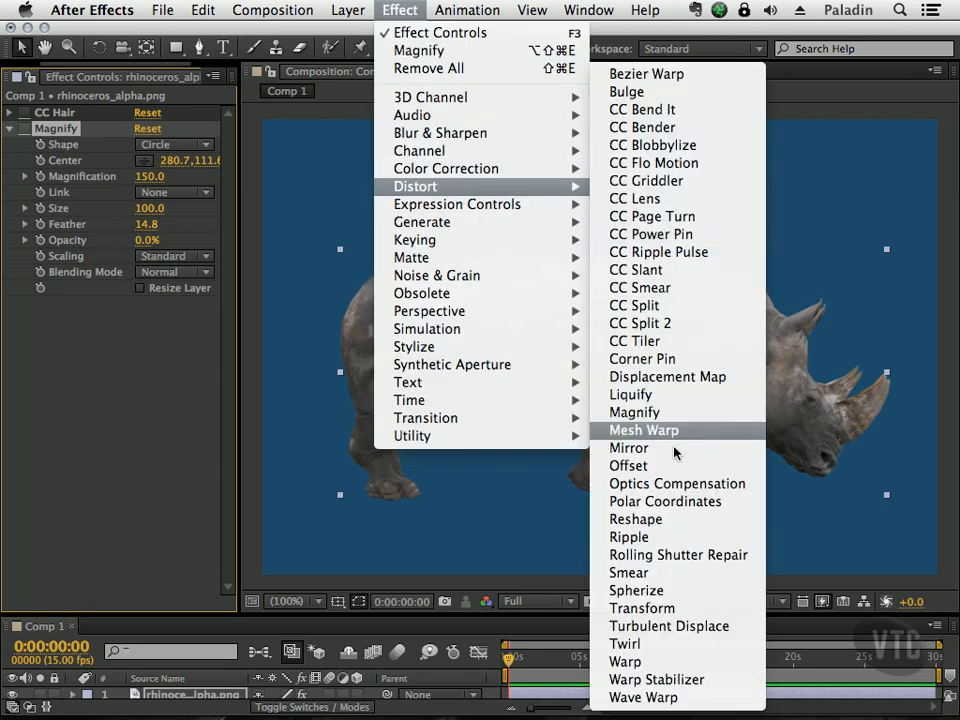
pyautogui.click(664, 538)
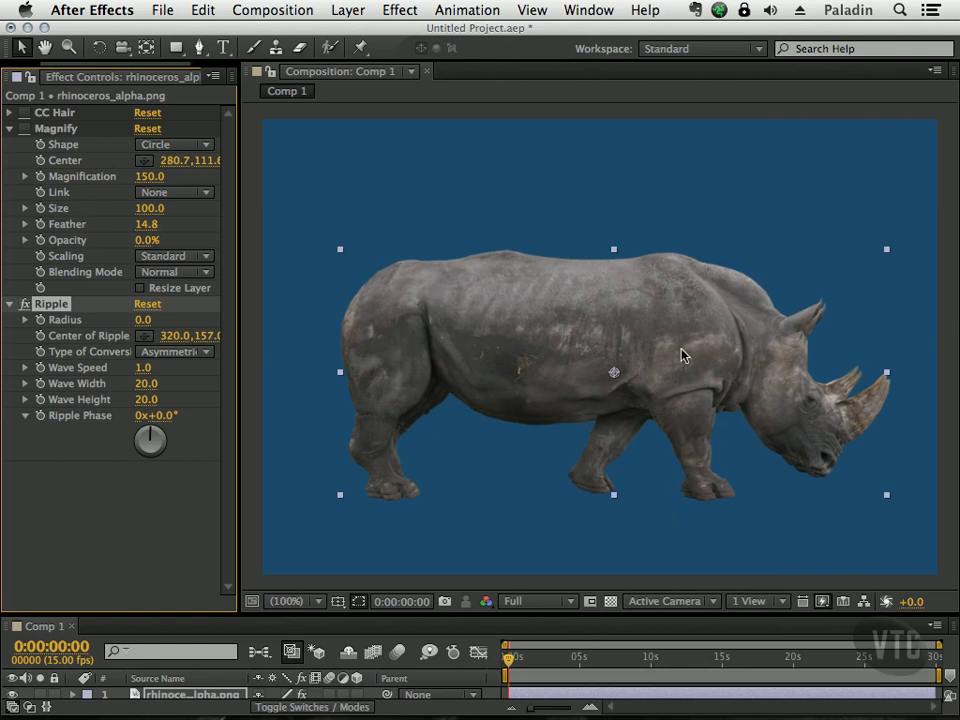
pyautogui.moveTo(617, 378)
pyautogui.mouseDown()
pyautogui.moveTo(631, 343)
pyautogui.moveTo(604, 360)
pyautogui.mouseUp()
# - Set the Ripple radius to 55, wave speed to 6.1, wave width to 14.8, wave height to 54 and phase to 7x+37°
pyautogui.moveTo(162, 438)
pyautogui.mouseDown()
pyautogui.moveTo(140, 436)
pyautogui.moveTo(172, 436)
pyautogui.moveTo(148, 434)
pyautogui.mouseUp()
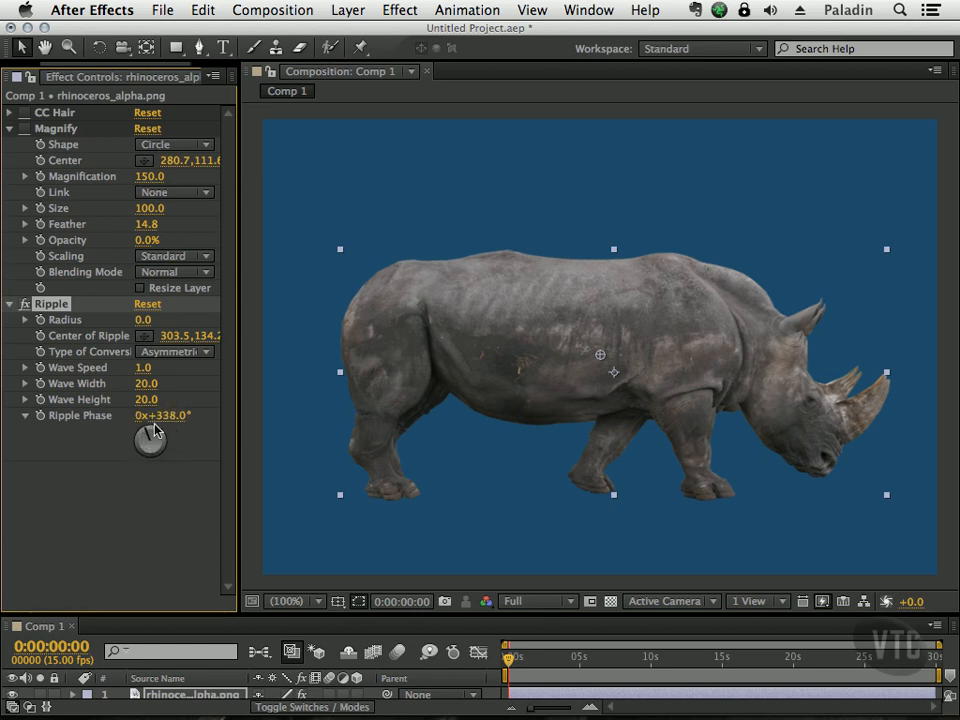
pyautogui.moveTo(143, 319); pyautogui.dragTo(192, 315)
pyautogui.moveTo(150, 439)
pyautogui.mouseDown()
pyautogui.moveTo(168, 446)
pyautogui.moveTo(157, 460)
pyautogui.moveTo(148, 440)
pyautogui.moveTo(172, 442)
pyautogui.moveTo(151, 451)
pyautogui.moveTo(169, 448)
pyautogui.moveTo(150, 440)
pyautogui.moveTo(160, 457)
pyautogui.moveTo(158, 425)
pyautogui.moveTo(150, 444)
pyautogui.moveTo(159, 446)
pyautogui.moveTo(175, 422)
pyautogui.moveTo(138, 428)
pyautogui.moveTo(171, 429)
pyautogui.moveTo(145, 462)
pyautogui.moveTo(137, 437)
pyautogui.moveTo(152, 425)
pyautogui.moveTo(135, 440)
pyautogui.moveTo(176, 446)
pyautogui.moveTo(150, 415)
pyautogui.mouseUp()
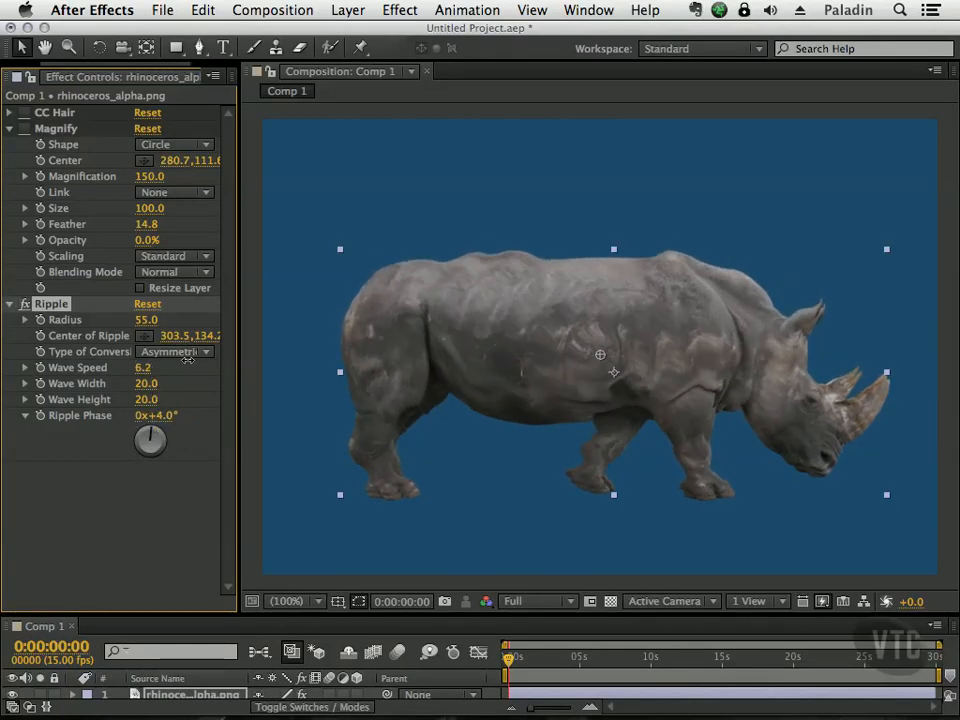
pyautogui.moveTo(188, 367); pyautogui.dragTo(162, 389)
pyautogui.moveTo(172, 435)
pyautogui.mouseDown()
pyautogui.moveTo(152, 459)
pyautogui.moveTo(135, 444)
pyautogui.moveTo(165, 443)
pyautogui.moveTo(148, 456)
pyautogui.moveTo(144, 438)
pyautogui.moveTo(156, 456)
pyautogui.moveTo(150, 432)
pyautogui.moveTo(156, 452)
pyautogui.moveTo(150, 435)
pyautogui.moveTo(146, 450)
pyautogui.moveTo(167, 439)
pyautogui.moveTo(147, 454)
pyautogui.moveTo(146, 439)
pyautogui.moveTo(171, 456)
pyautogui.moveTo(178, 418)
pyautogui.mouseUp()
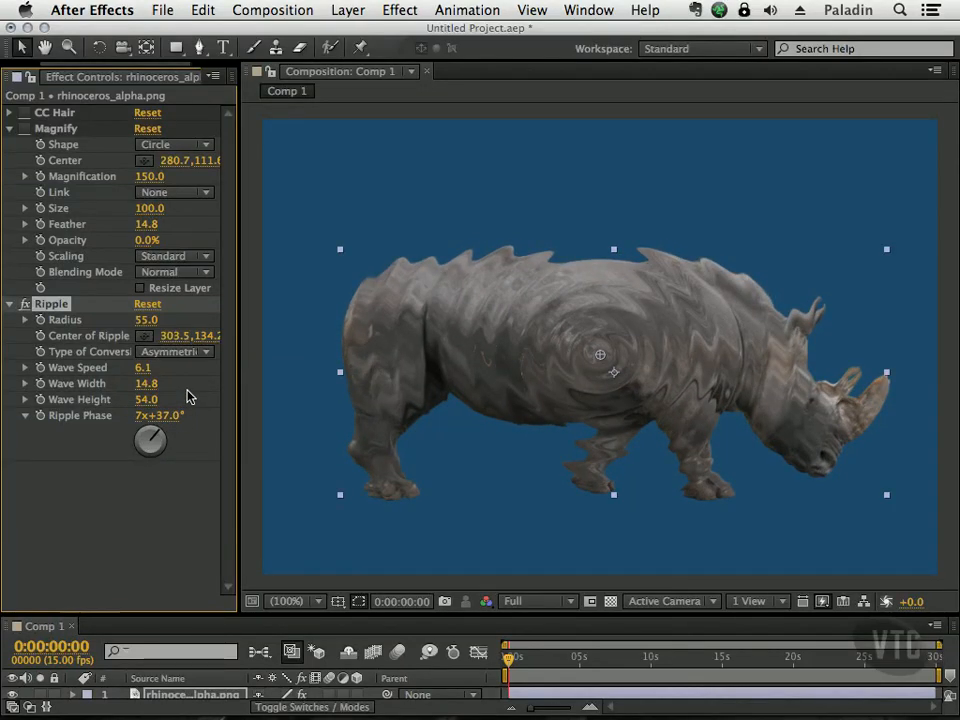
# - Disable the Ripple effect and collapse the Magnify and Ripple settings
pyautogui.click(25, 304)
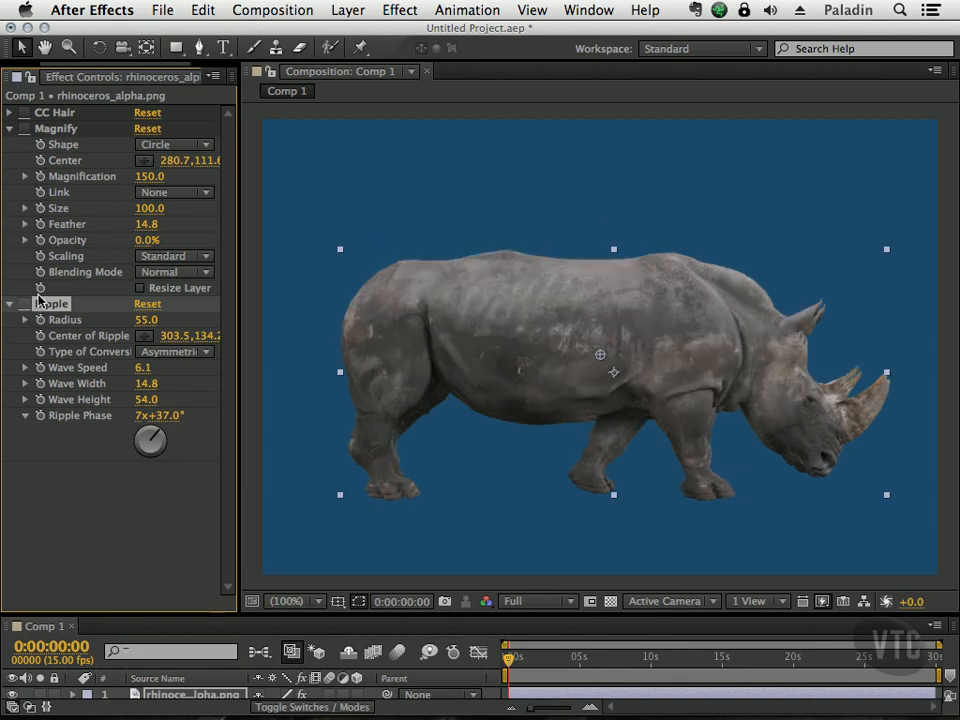
pyautogui.click(10, 128)
pyautogui.click(10, 144)
# - Apply the CC Blobbylize distortion effect to the rhinoceros layer
pyautogui.click(401, 11)
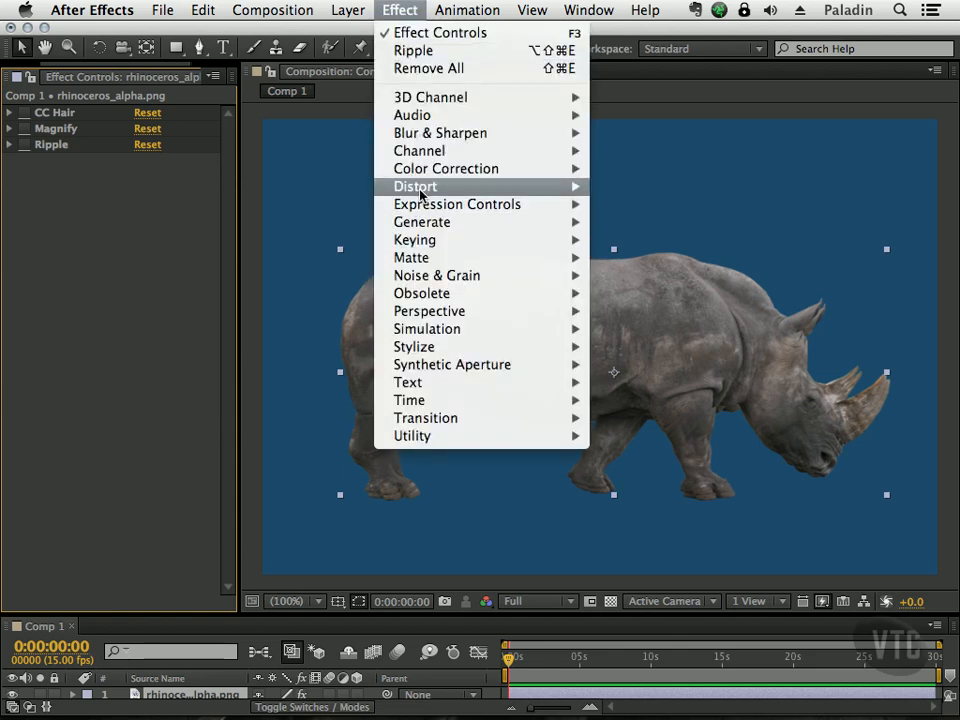
pyautogui.moveTo(560, 186)
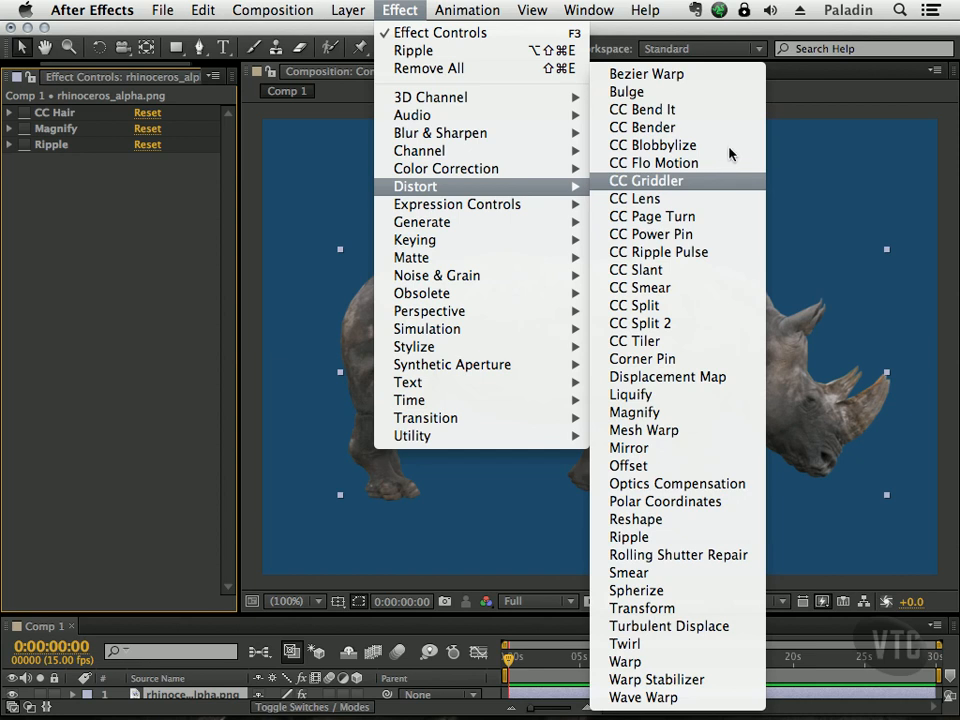
pyautogui.click(729, 147)
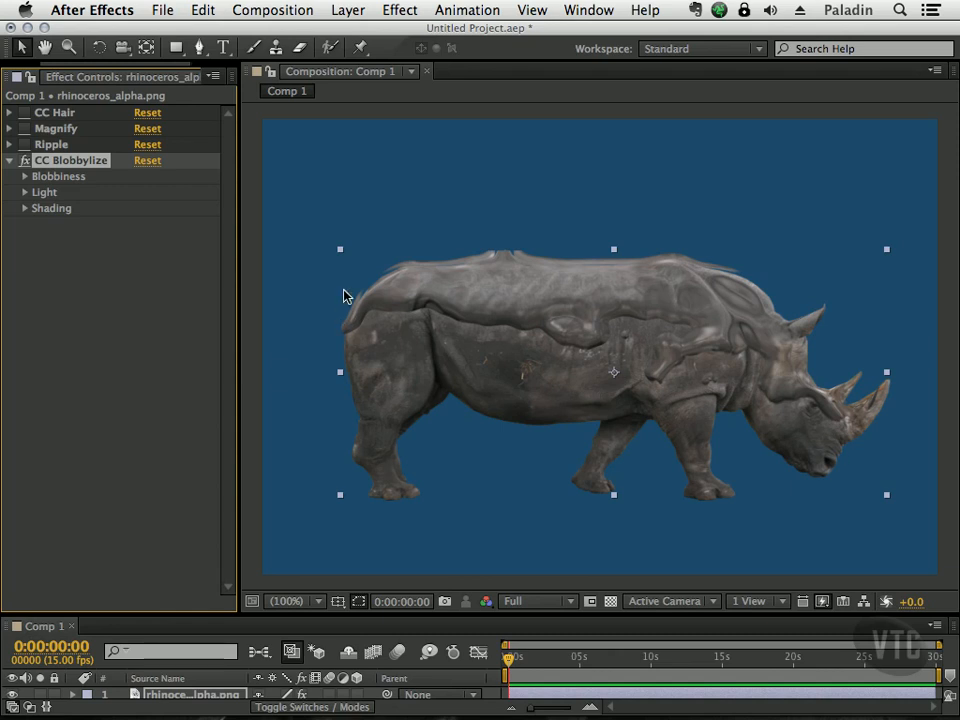
# - Set the CC Blobbylize blobbiness to a softness of 24.8 and a cut away of 26.1
pyautogui.click(25, 177)
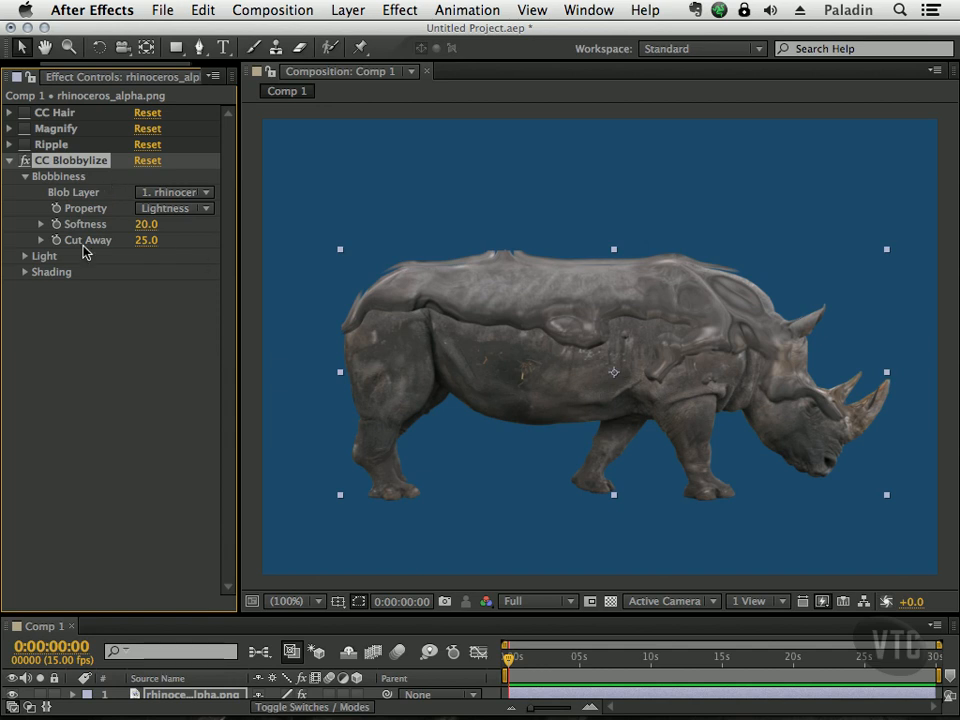
pyautogui.click(41, 225)
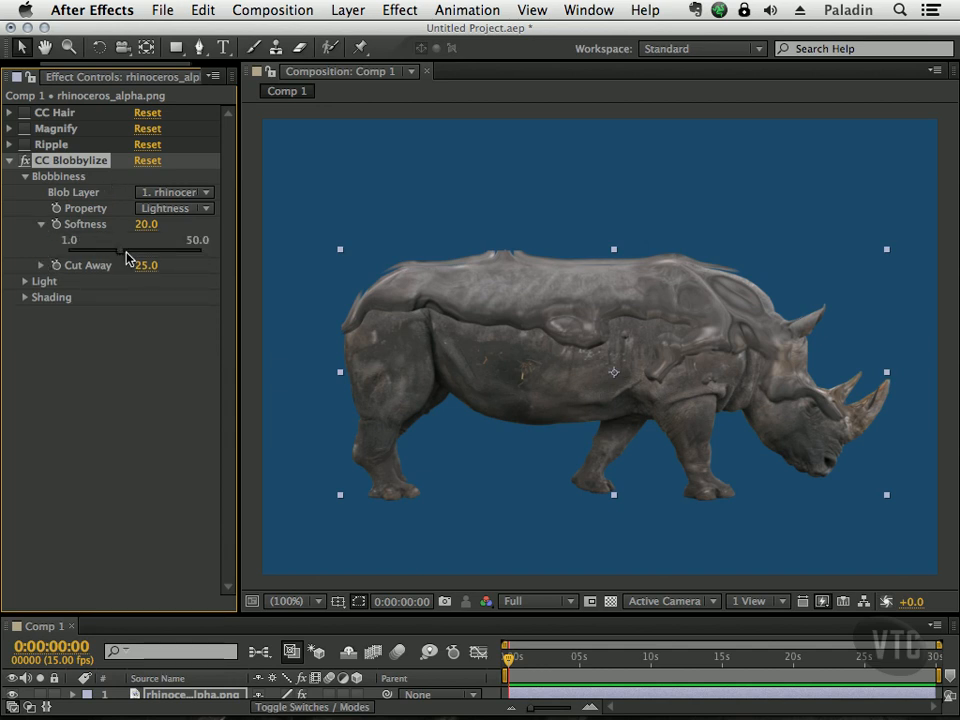
pyautogui.moveTo(121, 256)
pyautogui.mouseDown()
pyautogui.moveTo(68, 250)
pyautogui.moveTo(210, 253)
pyautogui.moveTo(61, 262)
pyautogui.moveTo(133, 252)
pyautogui.mouseUp()
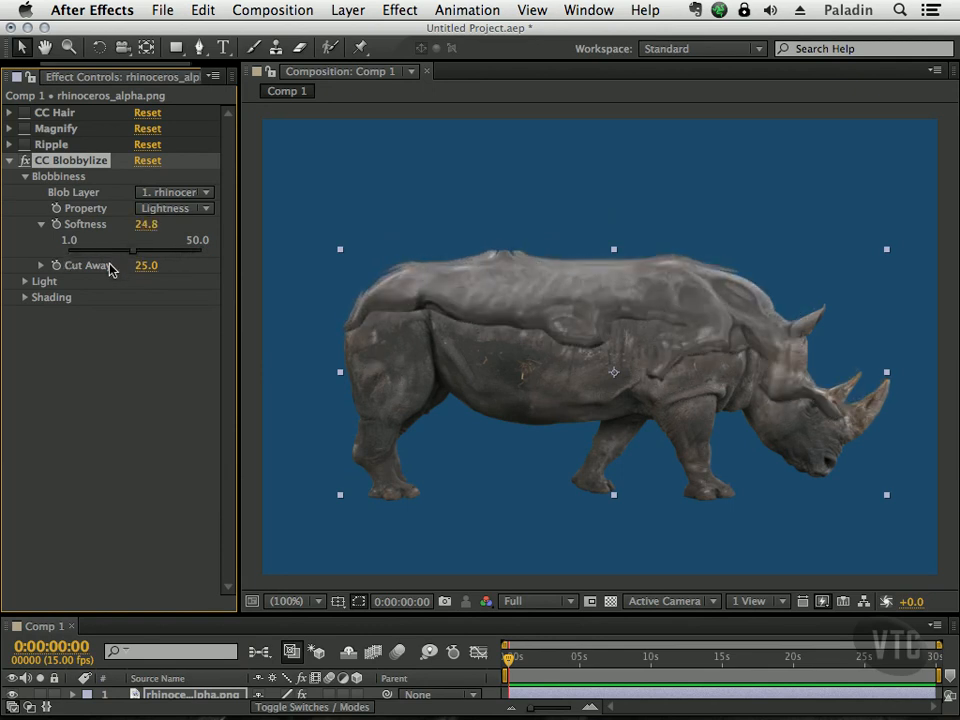
pyautogui.click(41, 266)
pyautogui.moveTo(101, 292)
pyautogui.mouseDown()
pyautogui.moveTo(140, 291)
pyautogui.moveTo(75, 298)
pyautogui.moveTo(124, 287)
pyautogui.moveTo(102, 292)
pyautogui.mouseUp()
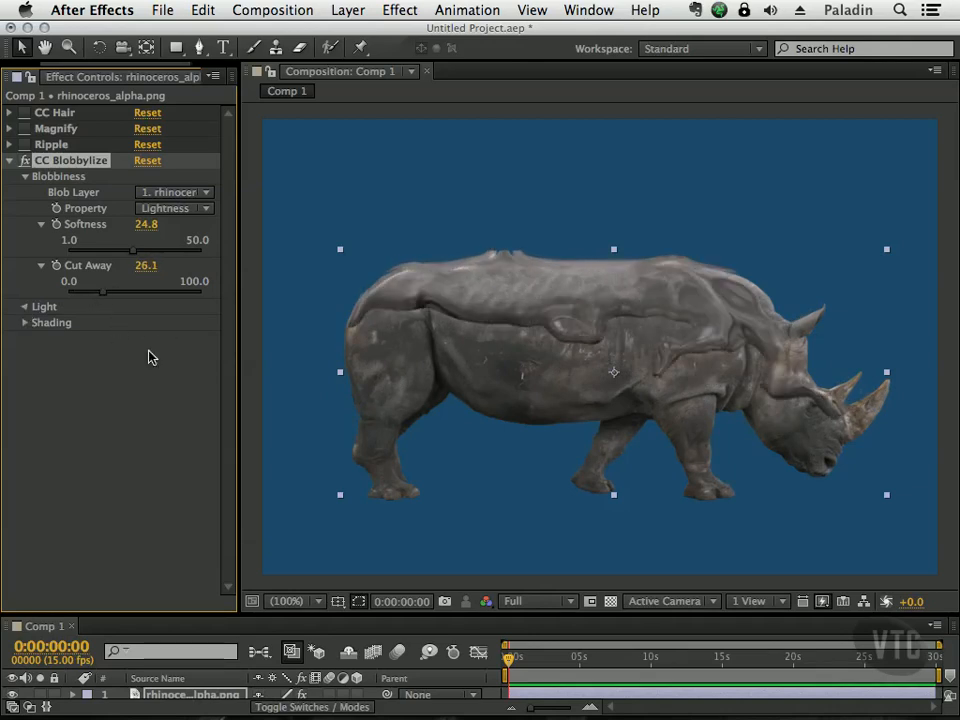
# - Set the CC Blobbylize light intensity to 111 and change its light color to a medium blue
pyautogui.click(24, 306)
pyautogui.moveTo(150, 338)
pyautogui.mouseDown()
pyautogui.moveTo(135, 338)
pyautogui.moveTo(170, 338)
pyautogui.moveTo(156, 338)
pyautogui.mouseUp()
pyautogui.click(145, 355)
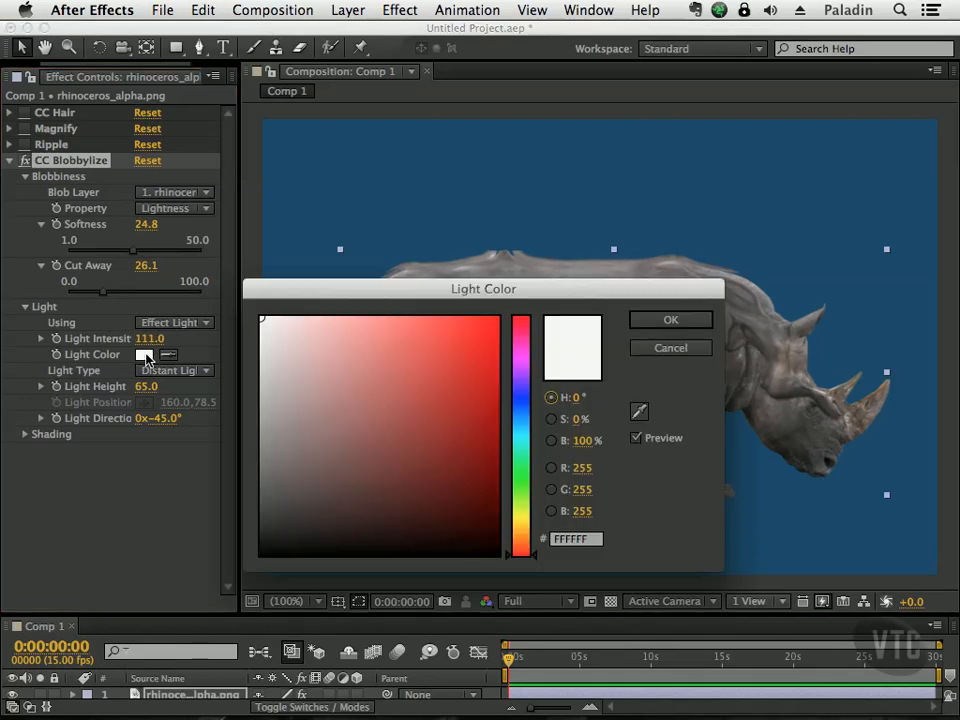
pyautogui.moveTo(312, 299); pyautogui.dragTo(293, 339)
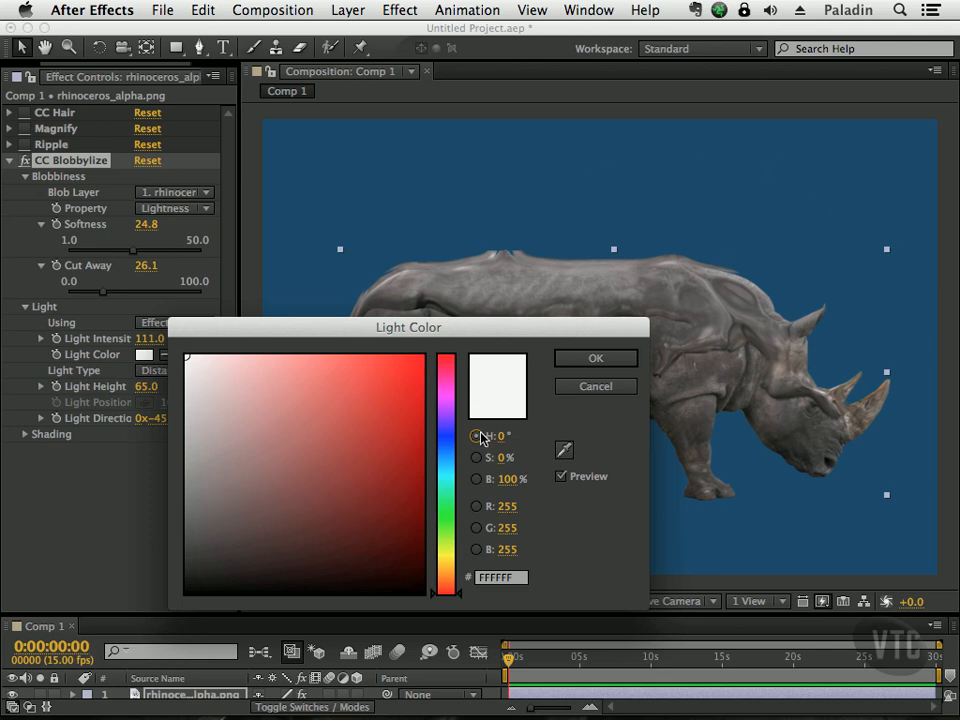
pyautogui.click(563, 452)
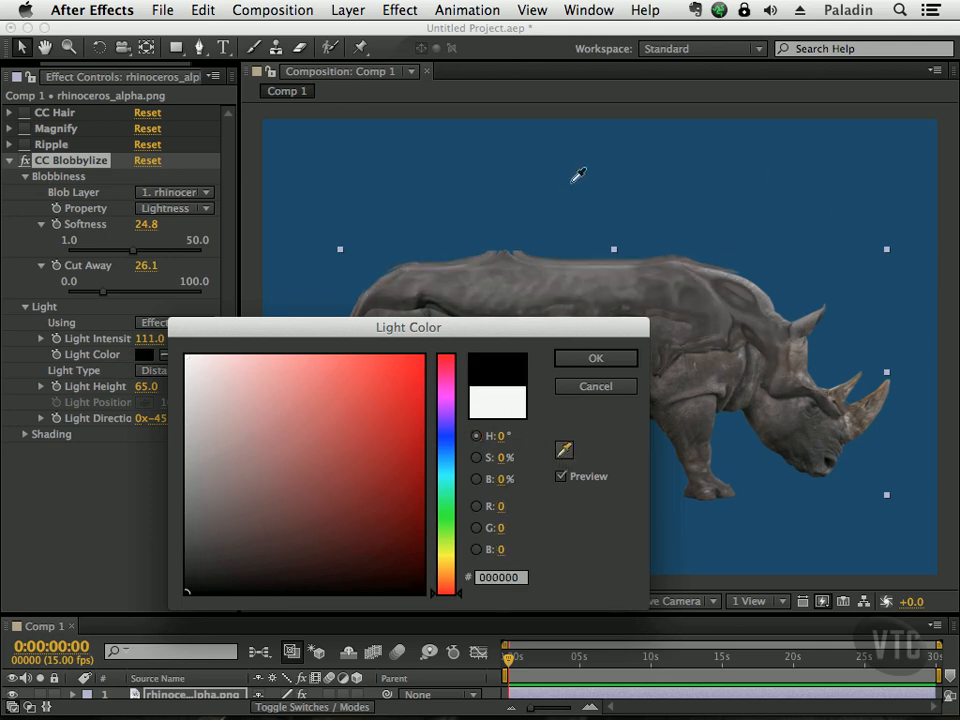
pyautogui.click(446, 447)
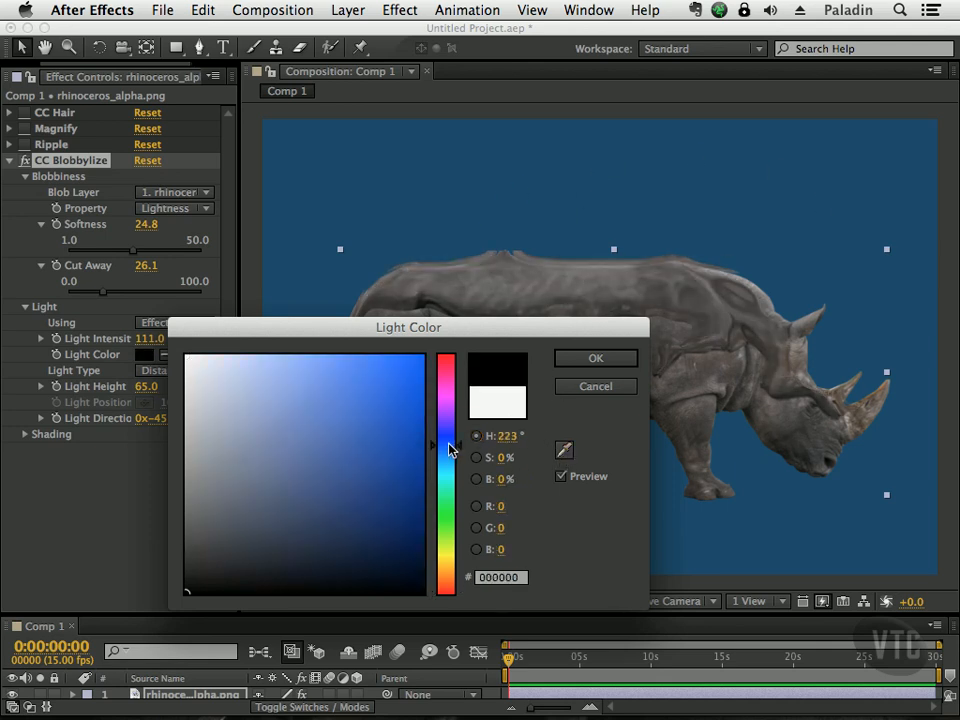
pyautogui.moveTo(372, 431); pyautogui.dragTo(309, 407)
pyautogui.click(595, 358)
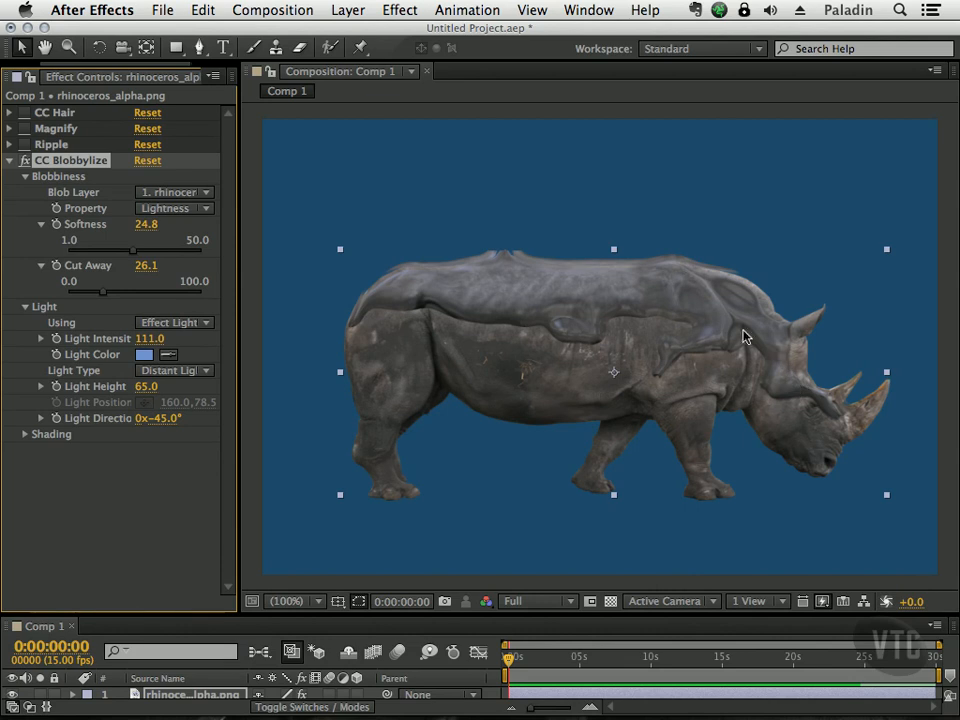
# - Change the CC Blobbylize light color to a paler blue and collapse the effect's settings
pyautogui.click(146, 355)
pyautogui.moveTo(290, 400); pyautogui.dragTo(258, 376)
pyautogui.moveTo(530, 333); pyautogui.dragTo(485, 417)
pyautogui.click(546, 441)
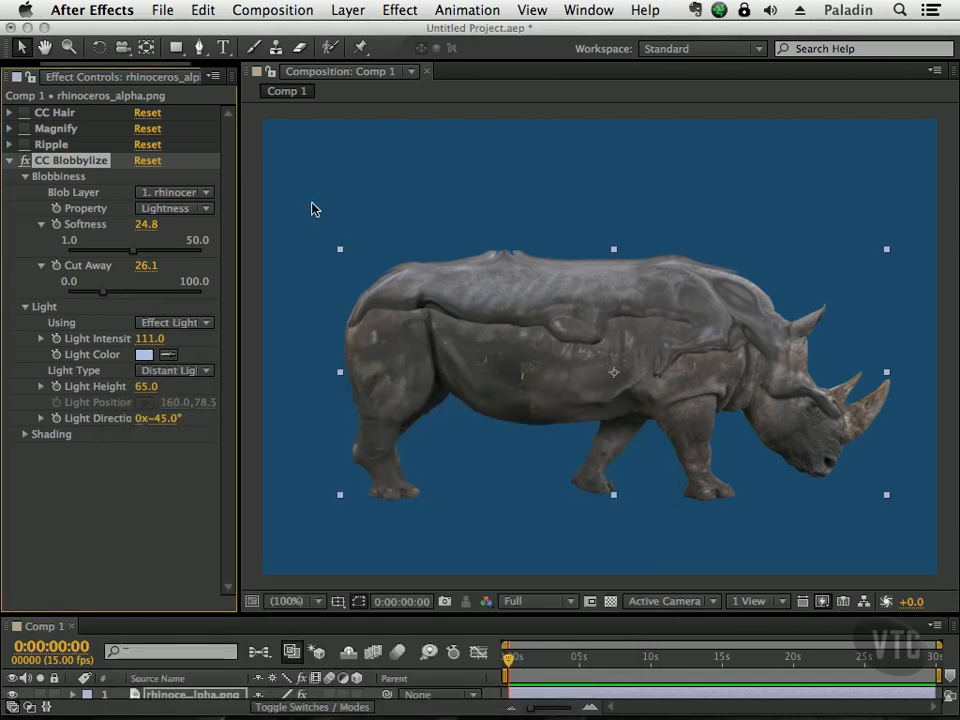
pyautogui.click(10, 161)
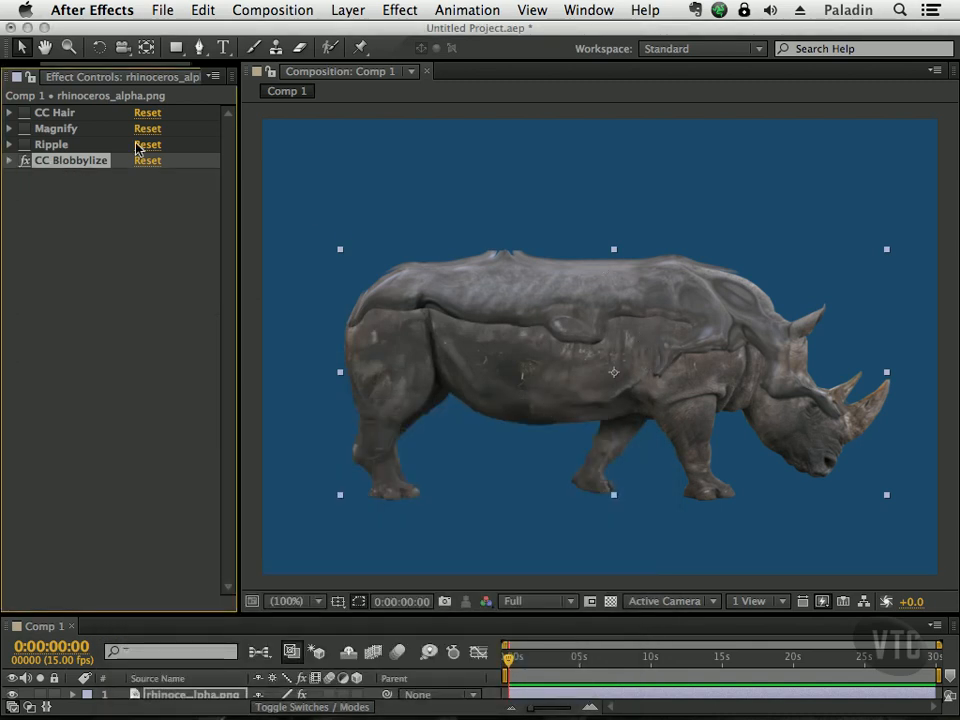
pyautogui.click(405, 10)
pyautogui.moveTo(435, 190)
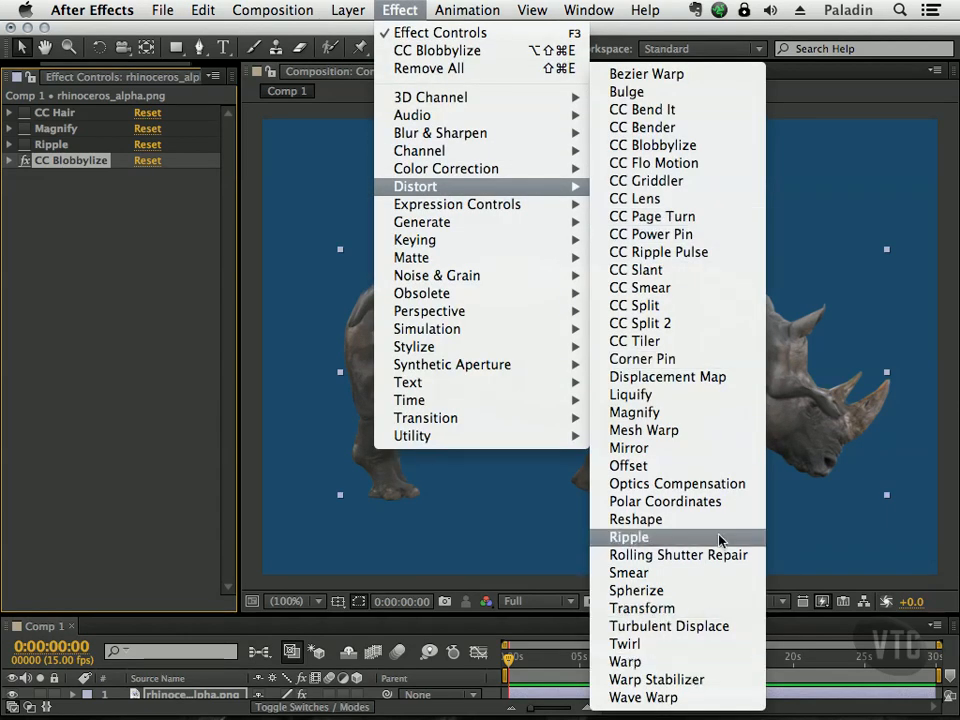
pyautogui.click(872, 301)
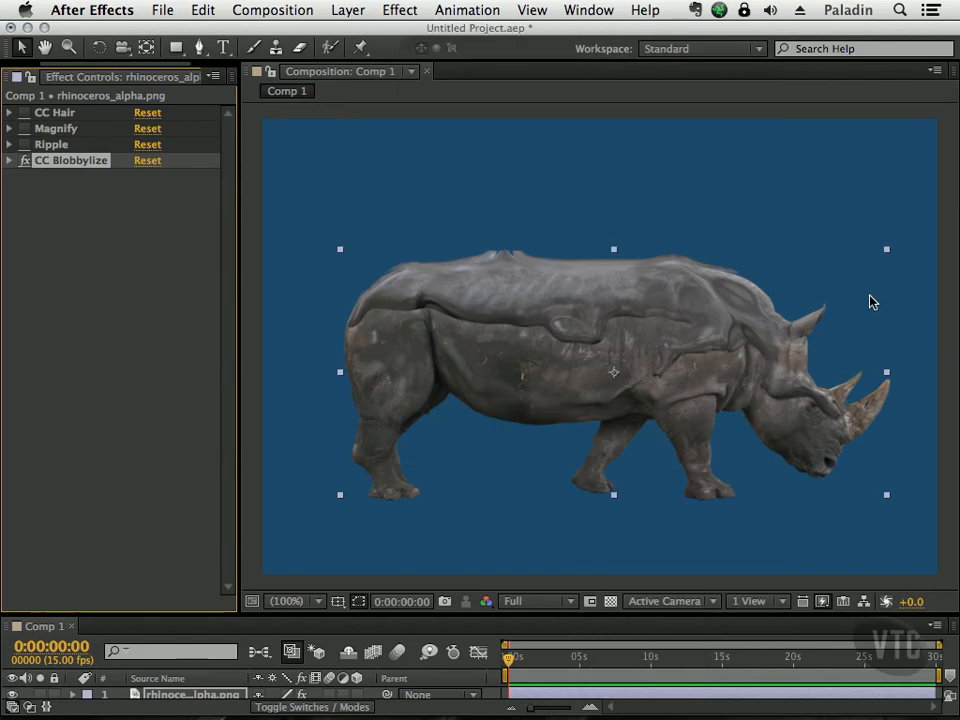